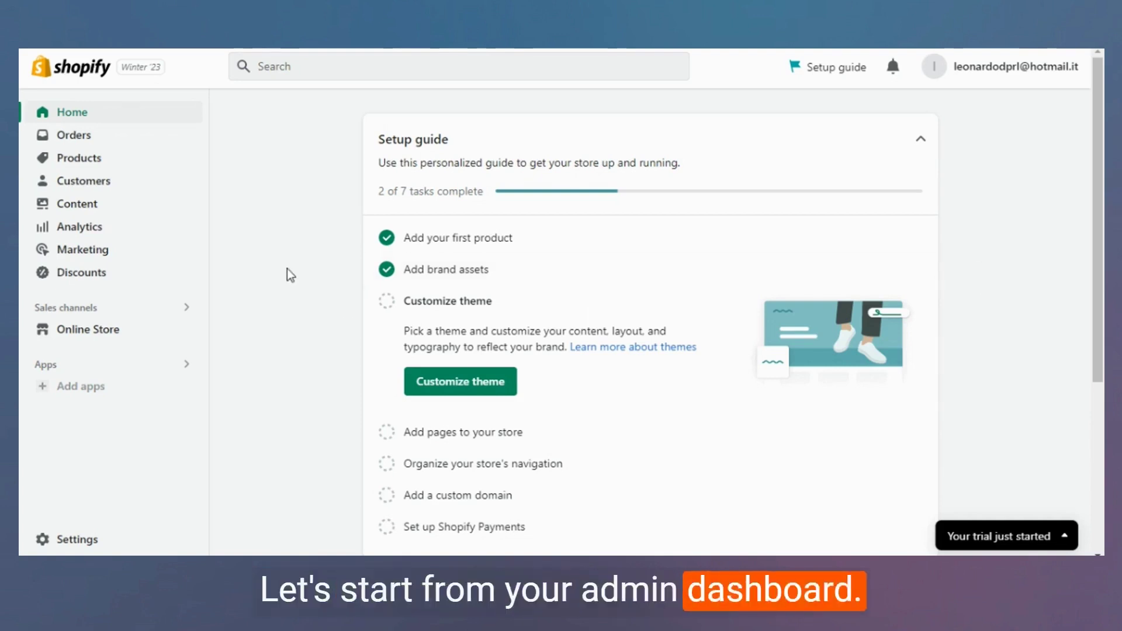
- Go from the admin's Picked for you suggested apps to the Shopify App Store home page
click(85, 388)
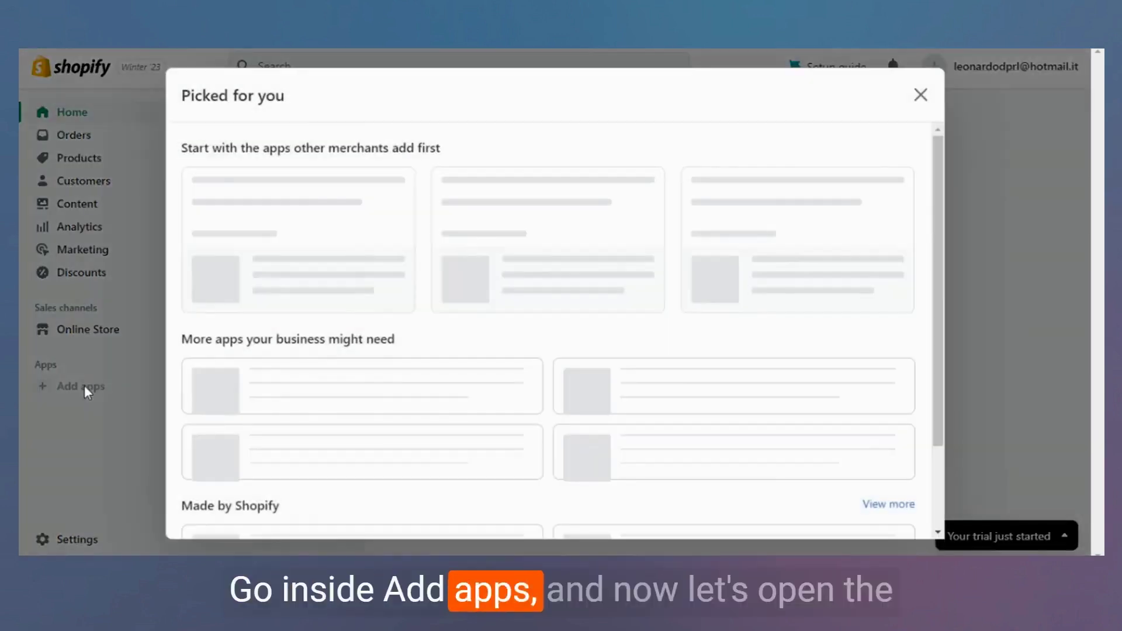
scroll(751, 359, down, 3)
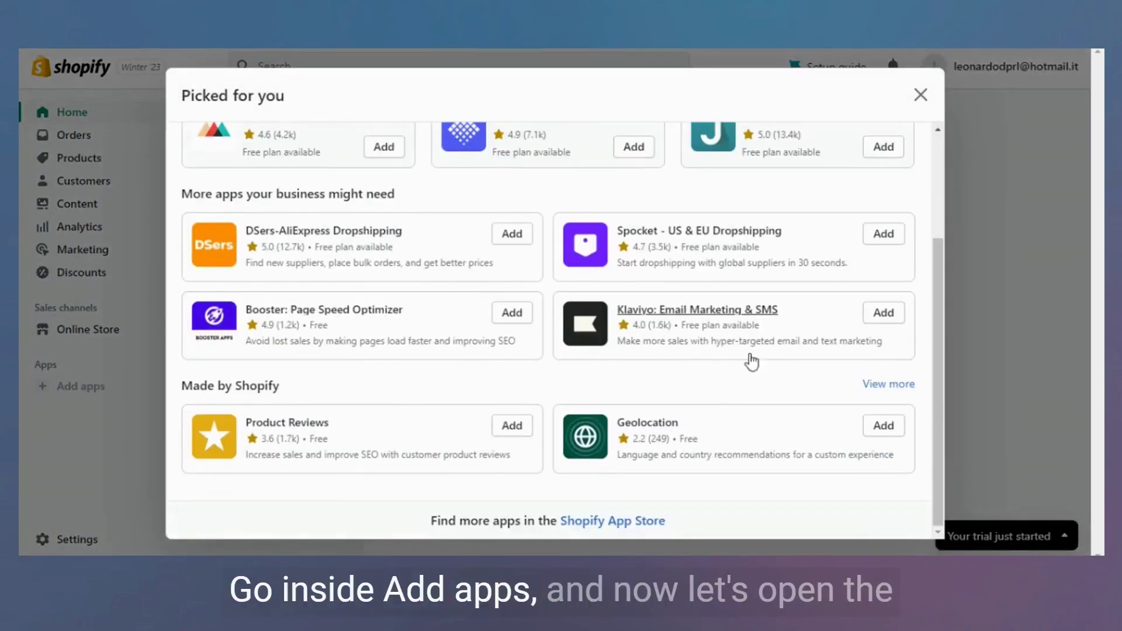
click(611, 522)
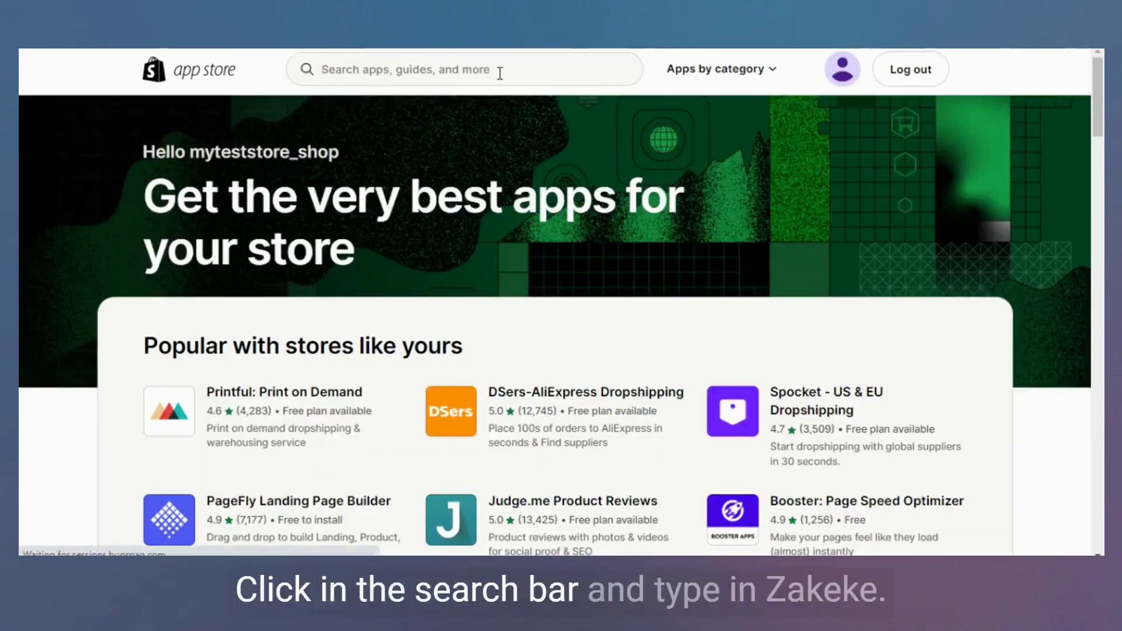
- Search the App Store for Zakeke and add Zakeke - Customizer 2D 3D to the store
click(500, 73)
text(Zakeke)
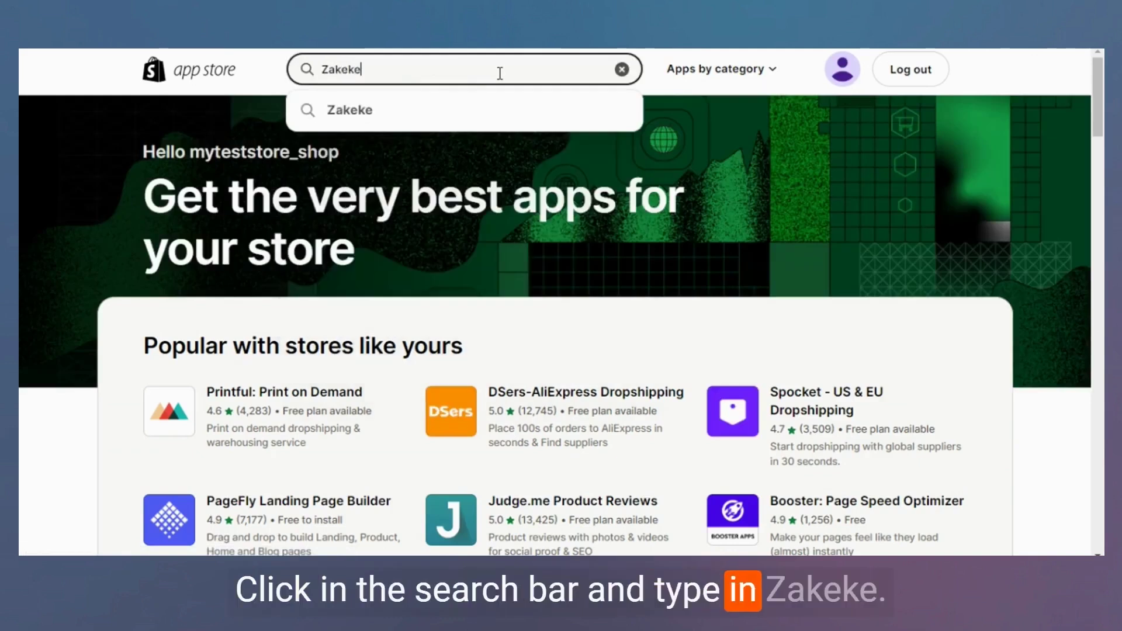
click(484, 142)
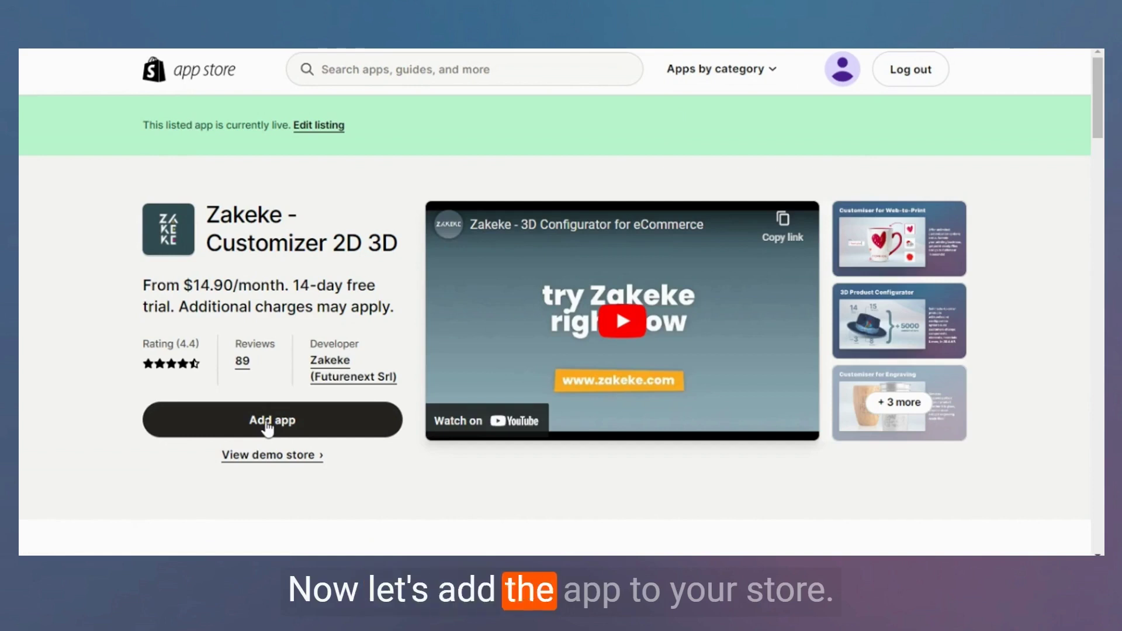
click(267, 422)
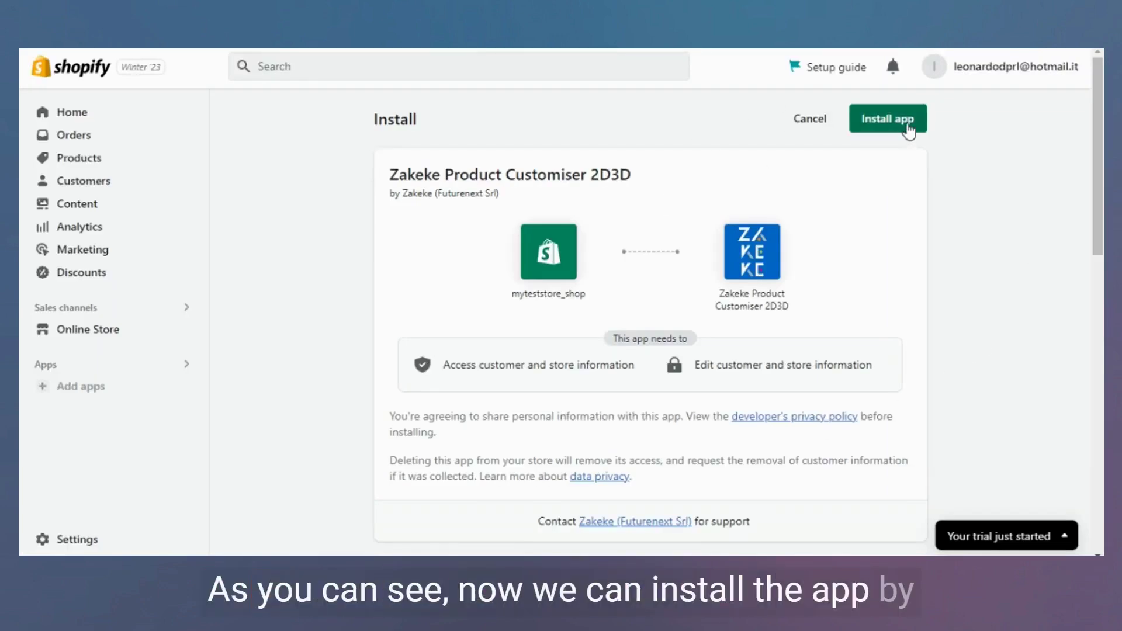
- Install Zakeke Product Customiser 2D3D and begin its 14-day free trial on the STARTER plan
click(907, 130)
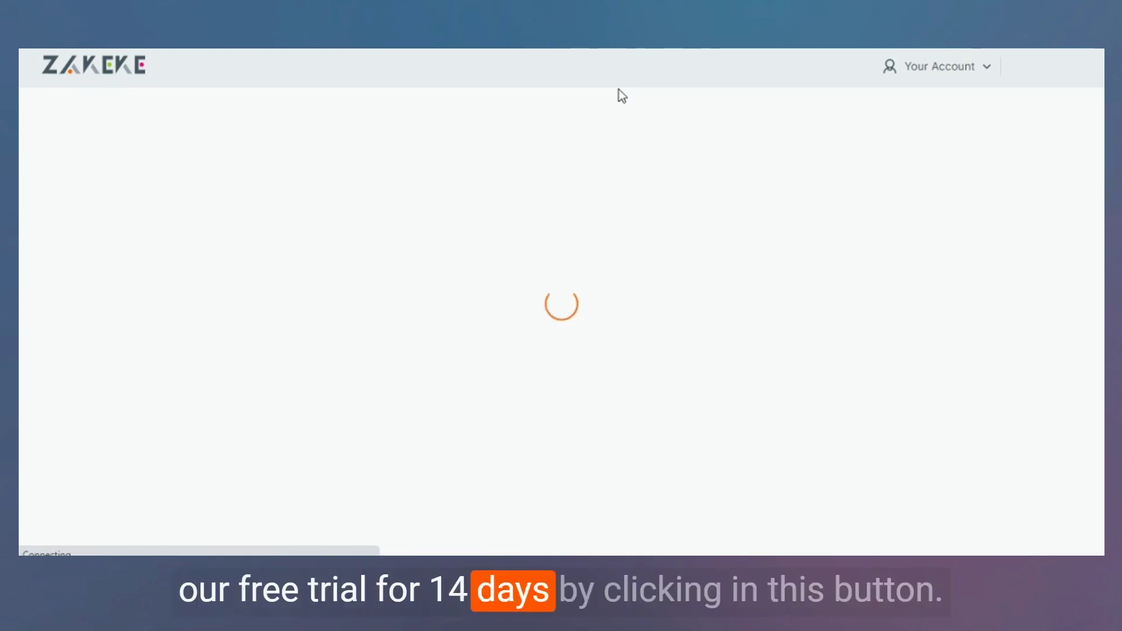
click(580, 266)
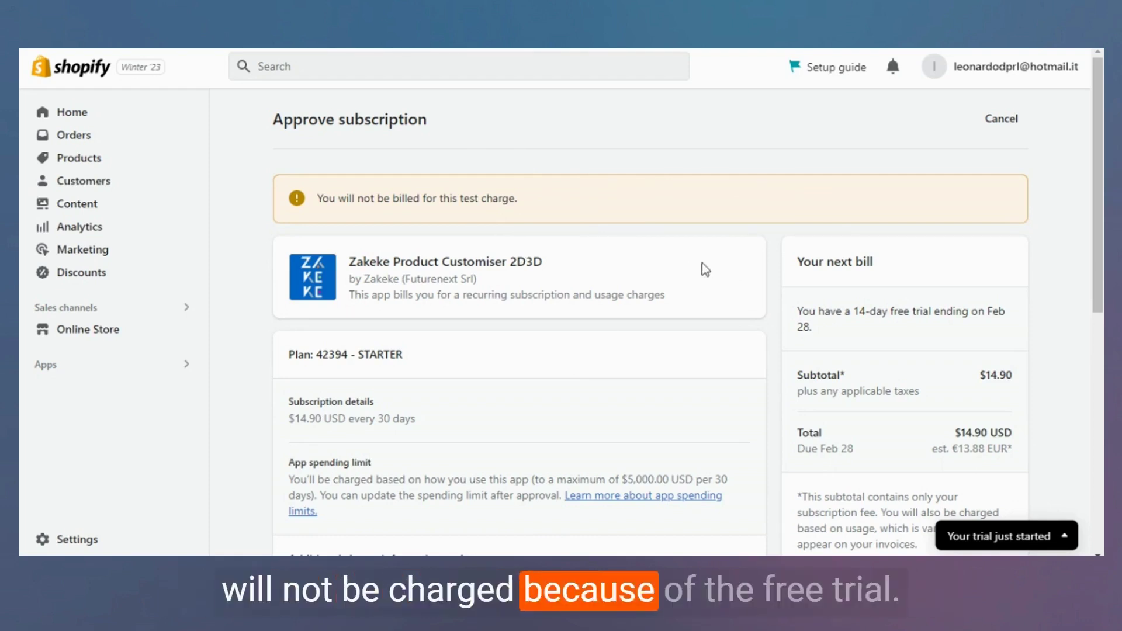
- Approve the Zakeke STARTER subscription at $14.90 USD every 30 days
scroll(706, 269, down, 2)
scroll(705, 270, down, 6)
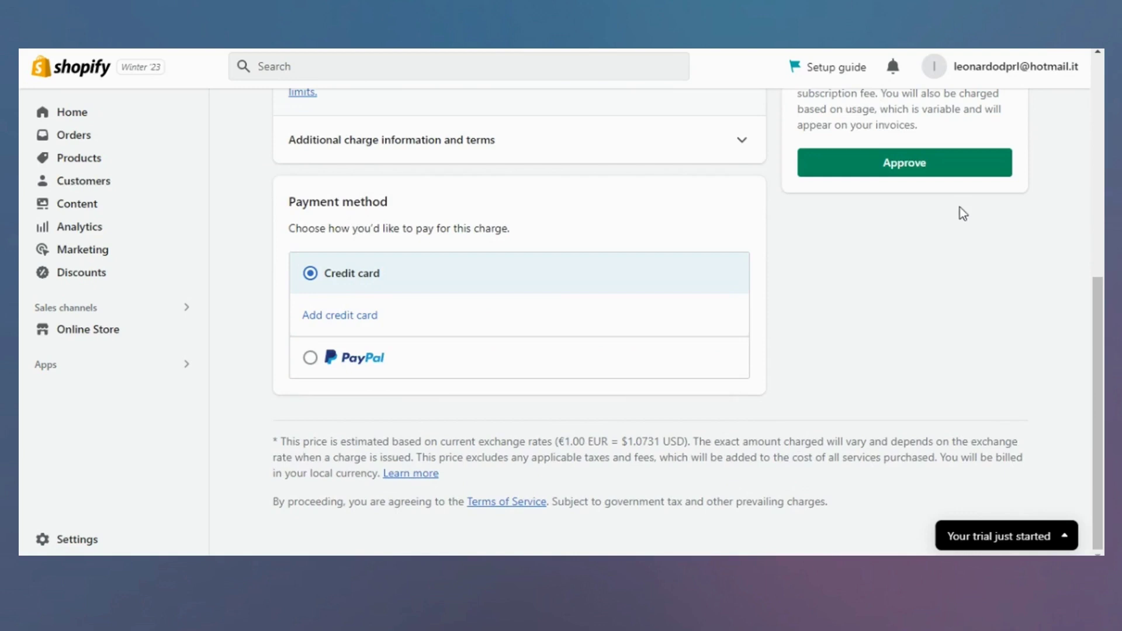
click(966, 170)
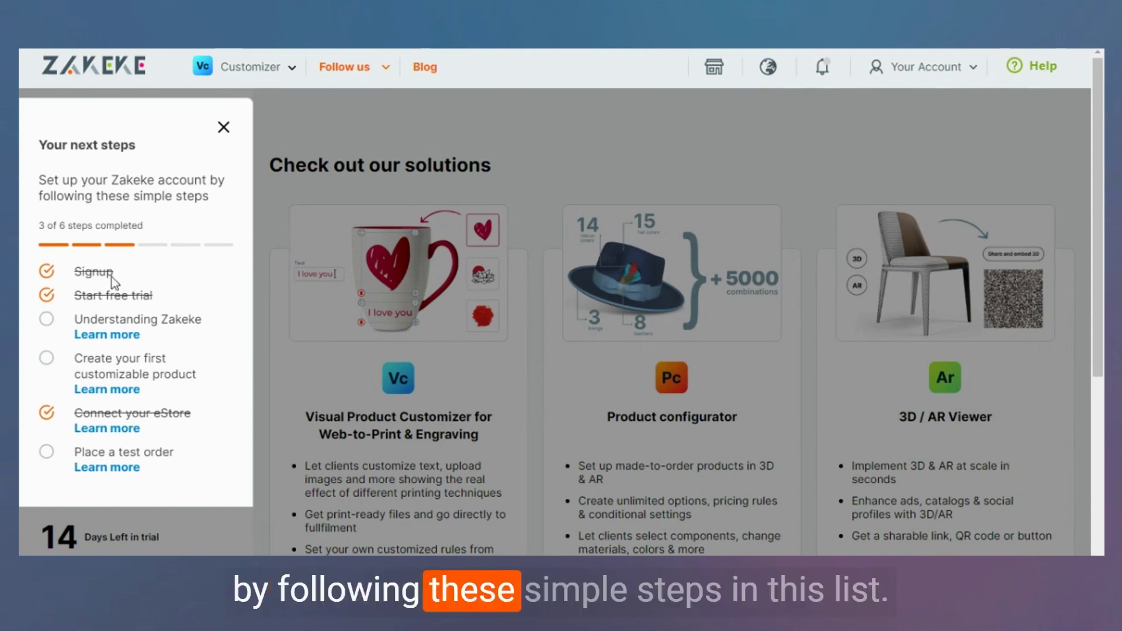
- Close the Your next steps checklist and look over the available Zakeke solutions
click(224, 126)
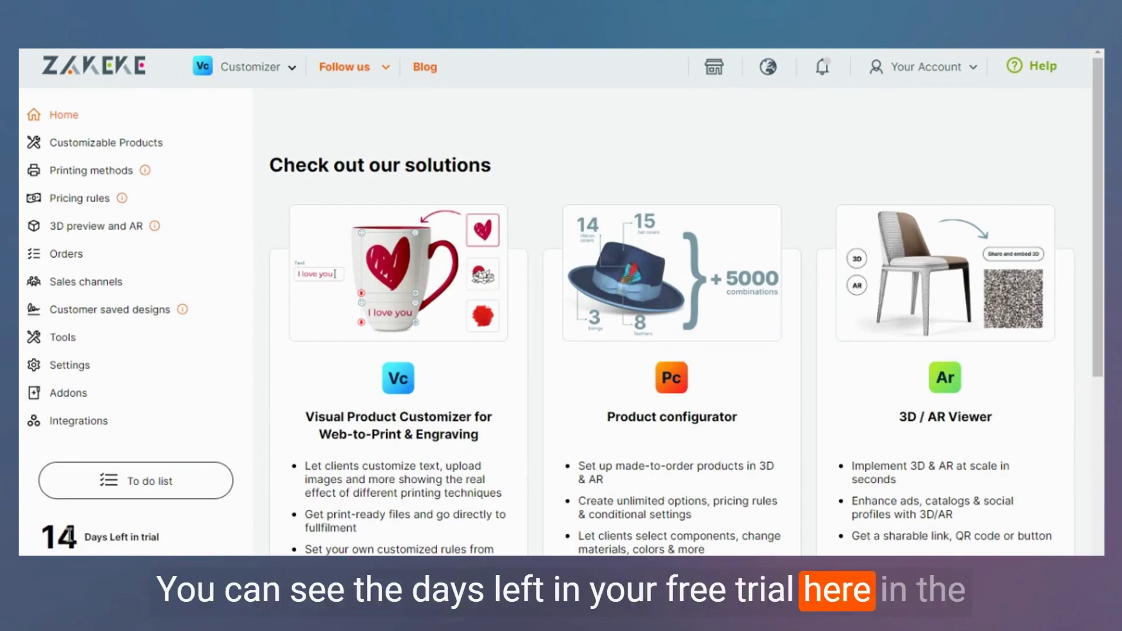
drag(1101, 126, 1104, 199)
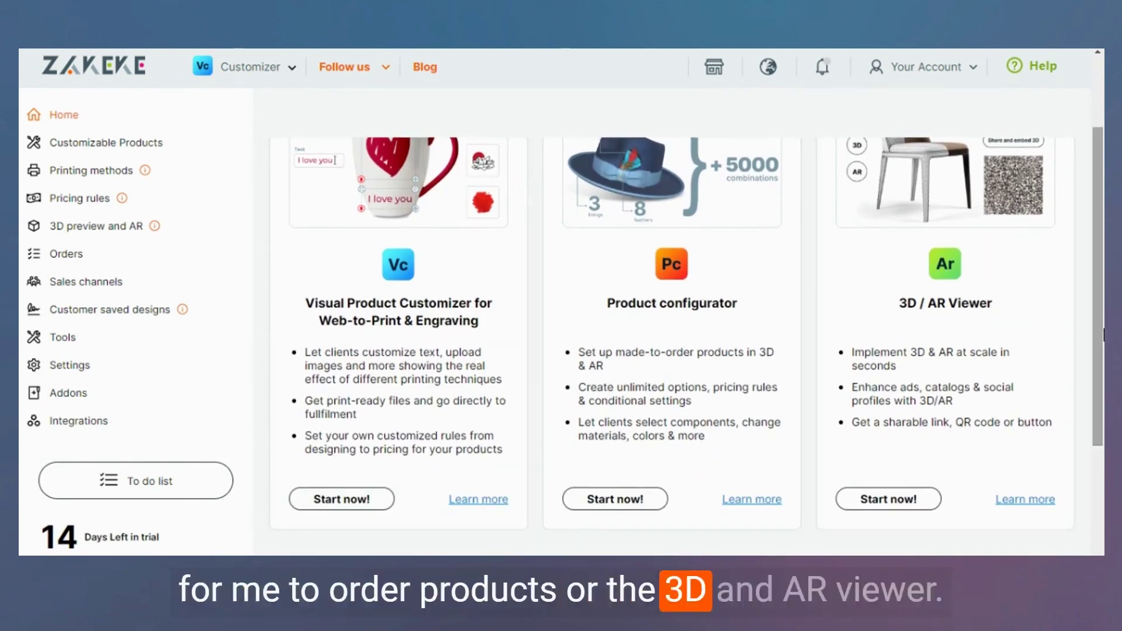
scroll(1101, 339, up, 2)
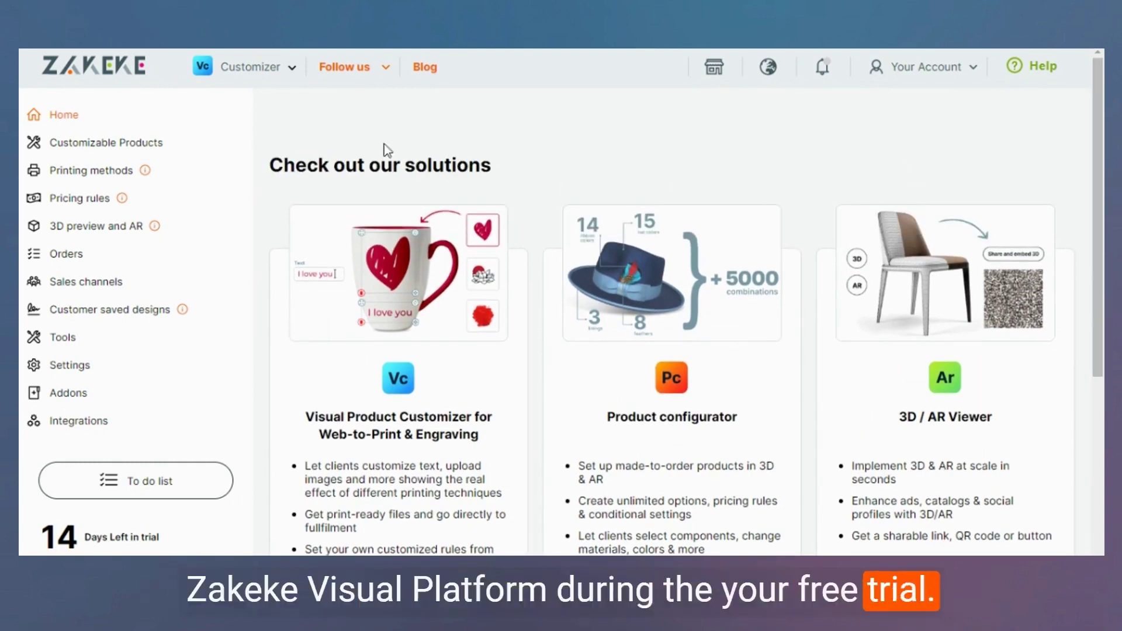
click(278, 74)
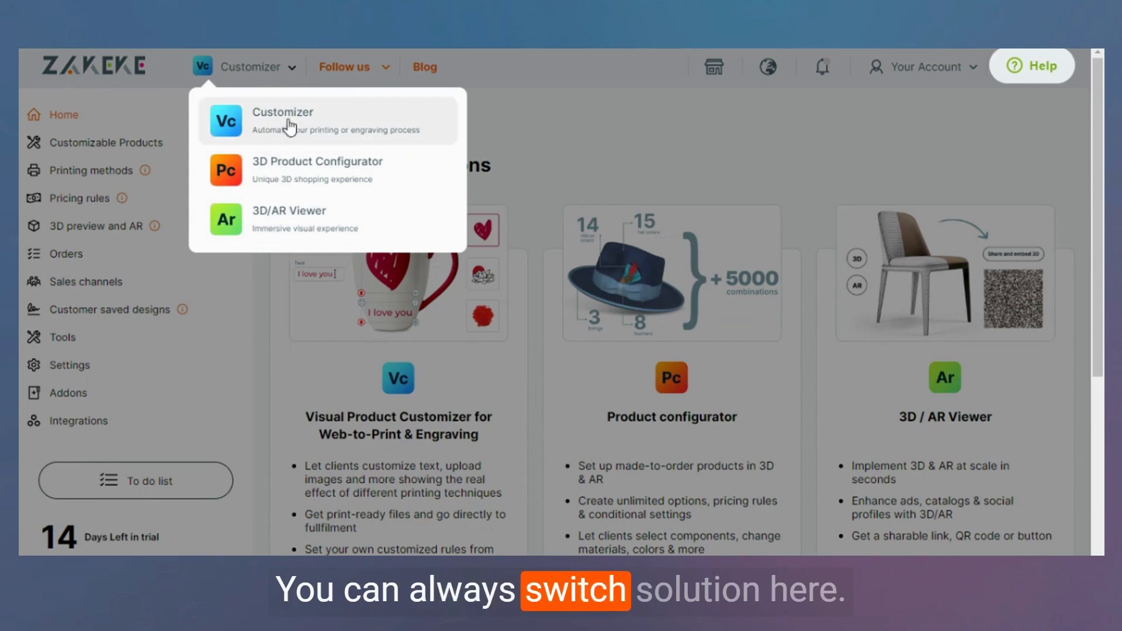
click(521, 125)
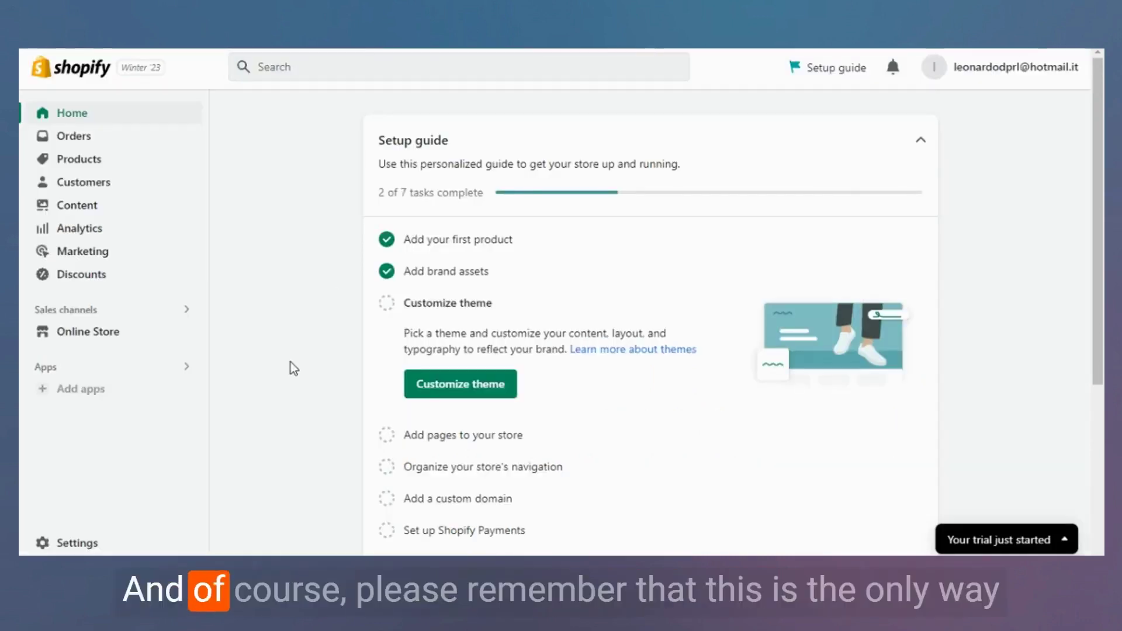
- Launch Zakeke Product Customiser 2D3D from the store's installed apps
click(187, 368)
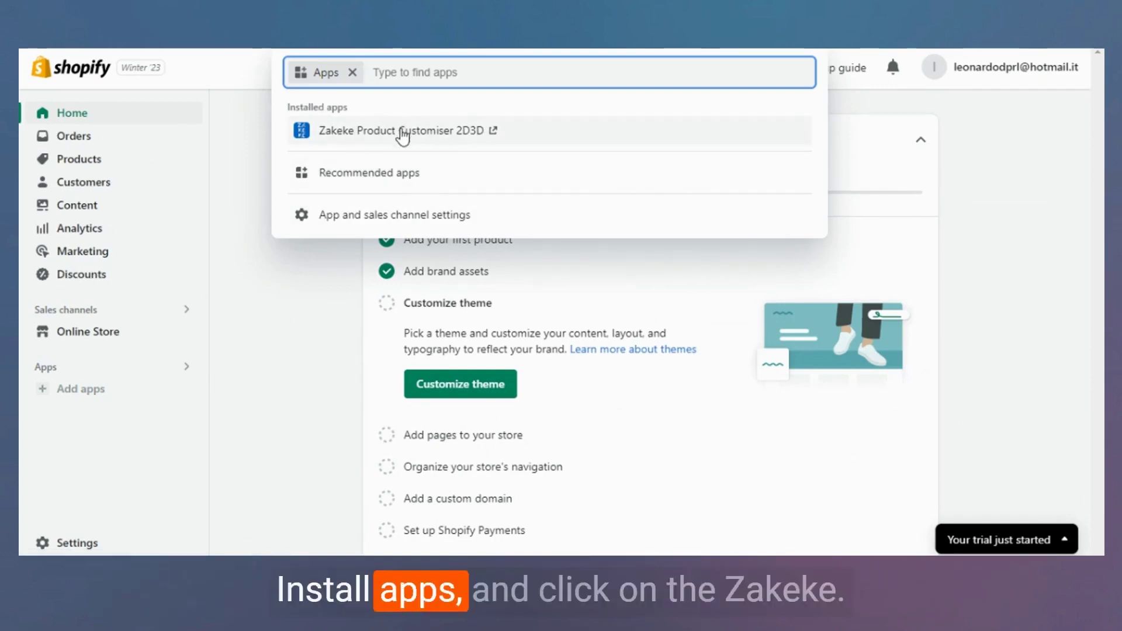
click(403, 133)
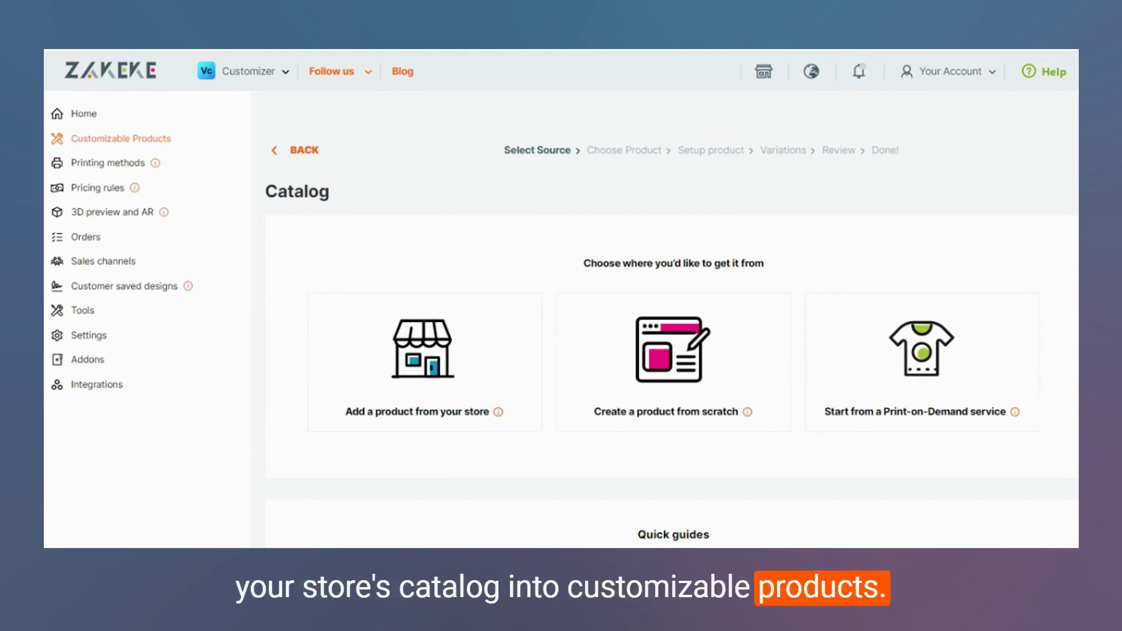
- Choose Create a product from scratch in the Catalog's Select Source step
click(695, 399)
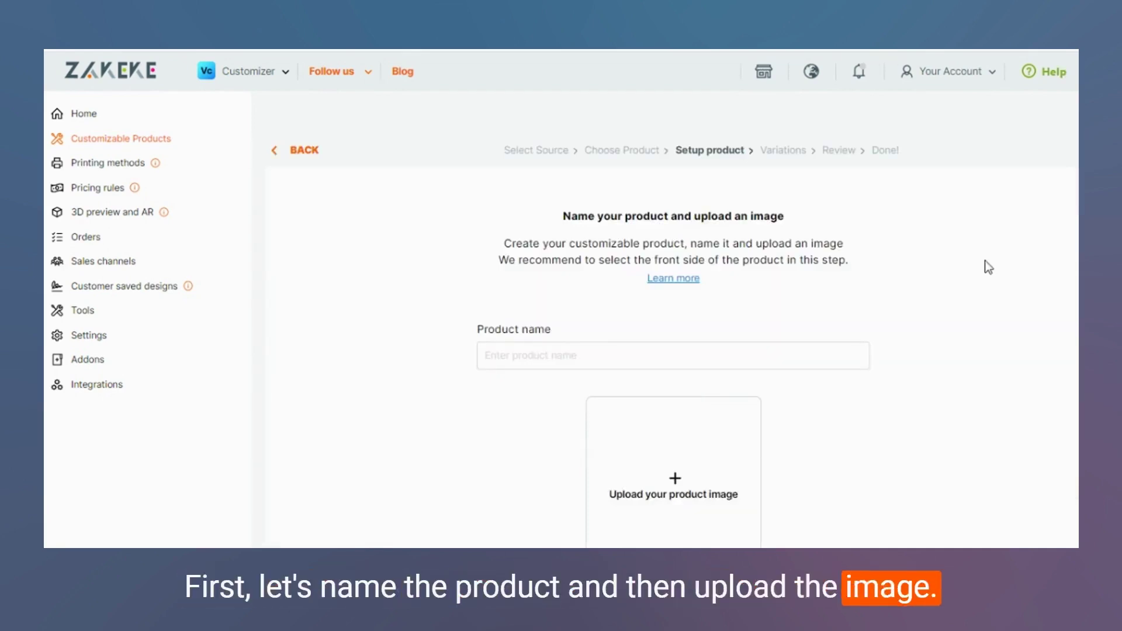
- Upload the red T Shirt image as the Front side of 'Test Product from Scratch'
scroll(988, 267, down, 1)
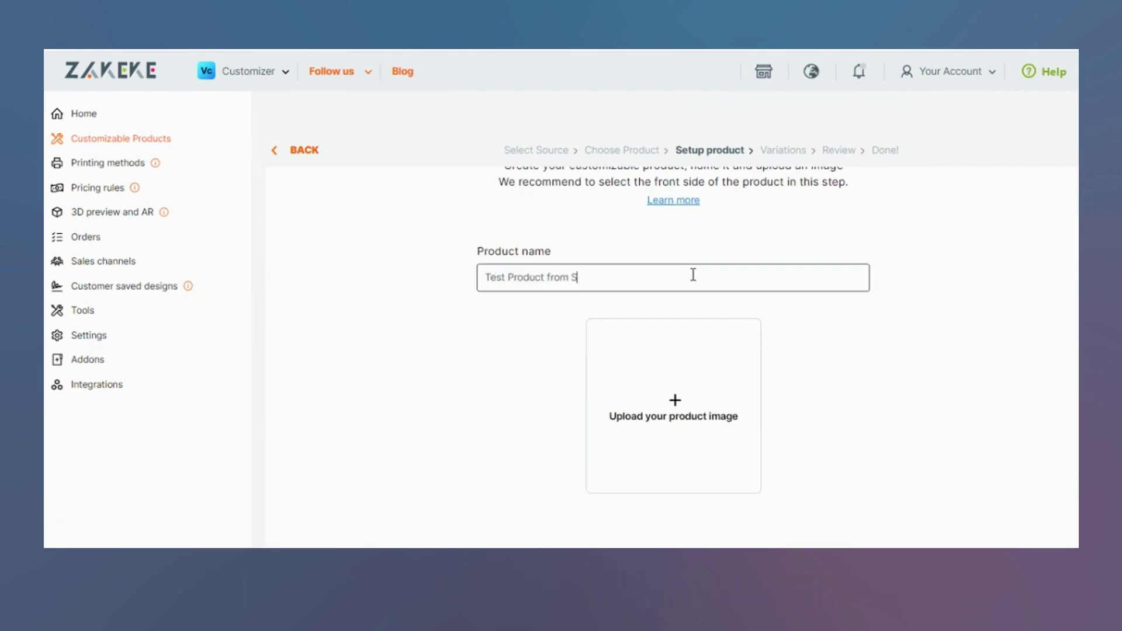
scroll(731, 306, down, 1)
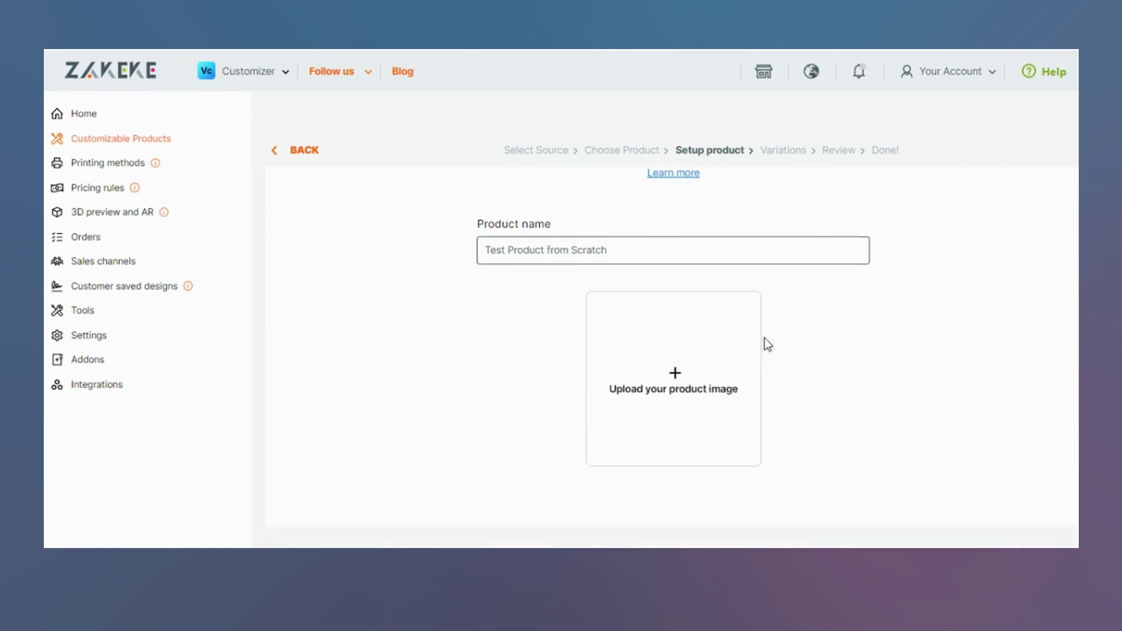
click(725, 404)
click(645, 543)
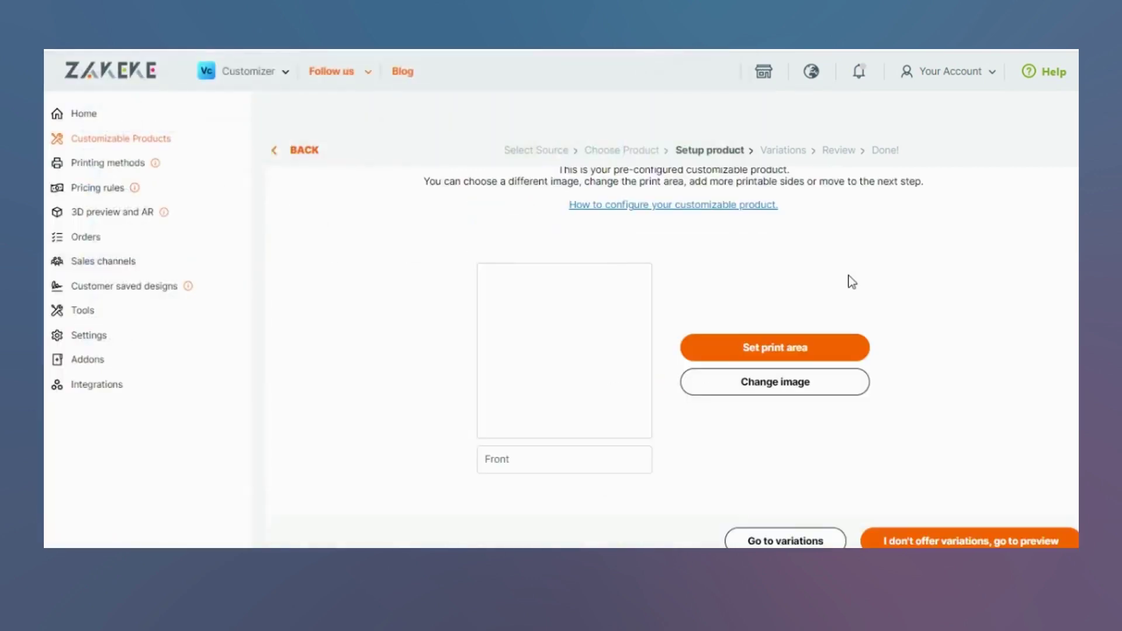
scroll(903, 304, down, 1)
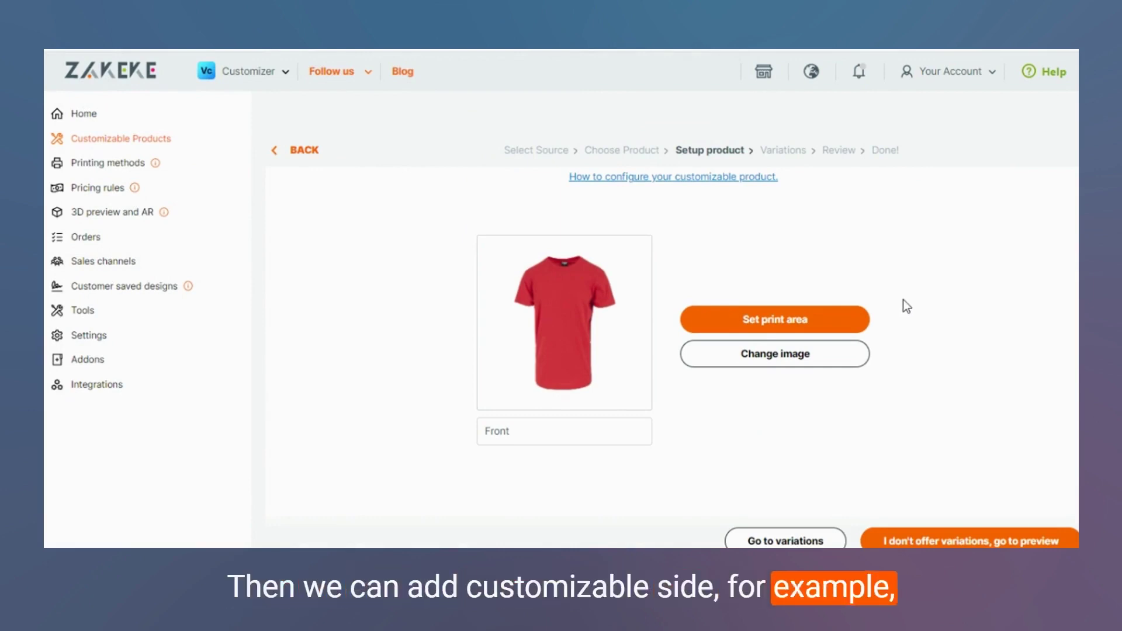
- Begin defining the front print area, keeping Centimeters as the measure unit
click(822, 328)
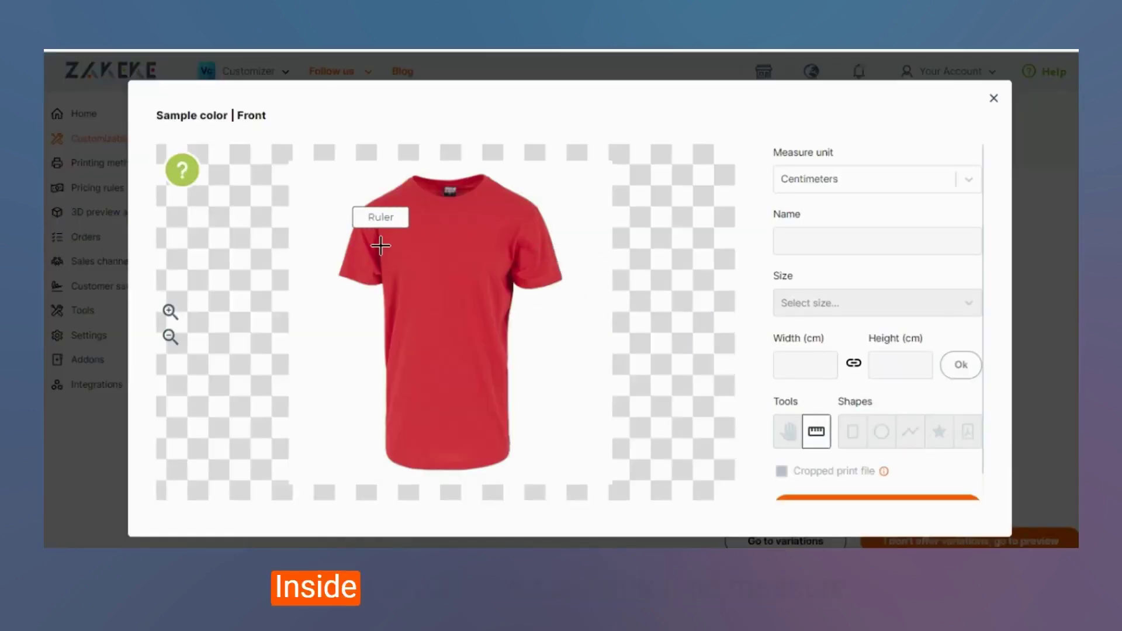
click(847, 187)
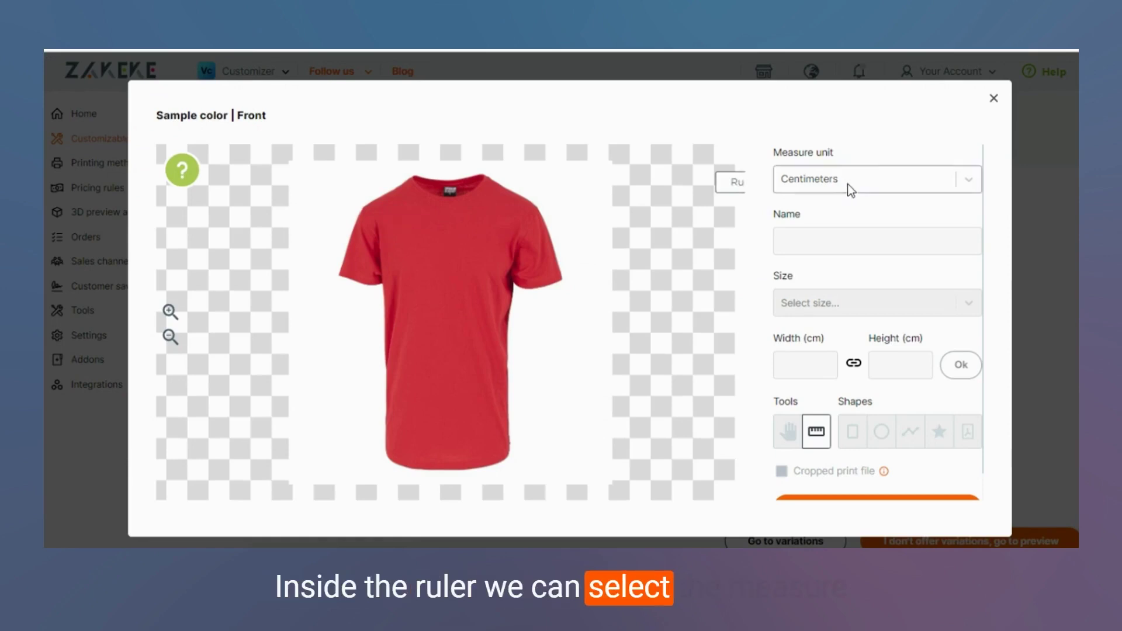
click(899, 147)
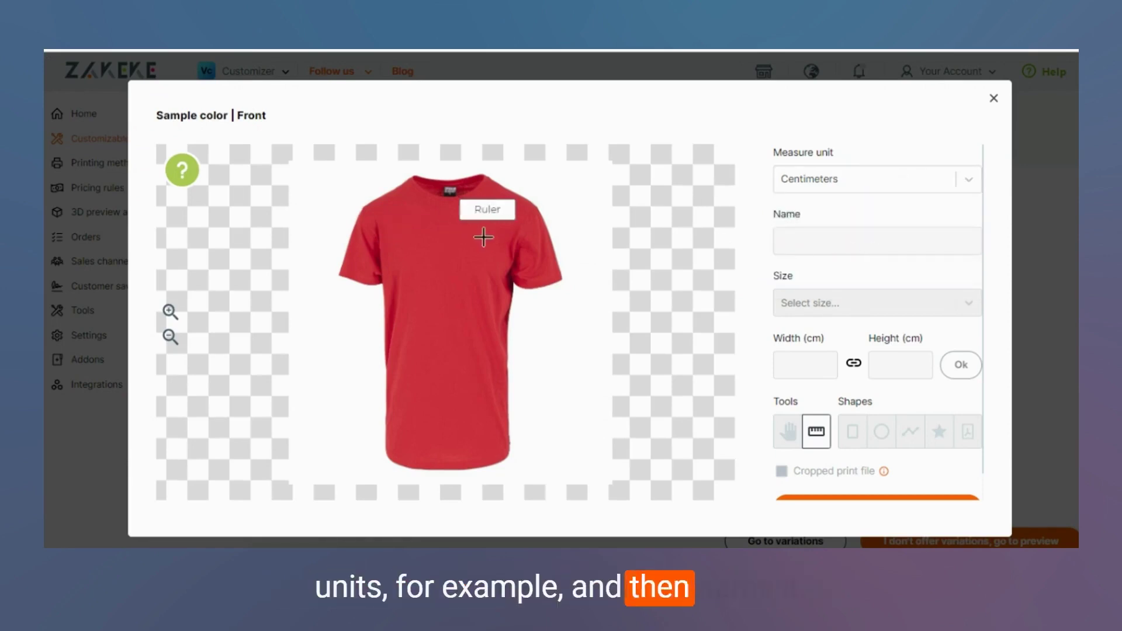
- Calibrate a 20 cm ruler reference, then draw a 20.39 × 31.14 cm rectangle on the shirt
drag(396, 237, 497, 242)
text(20)
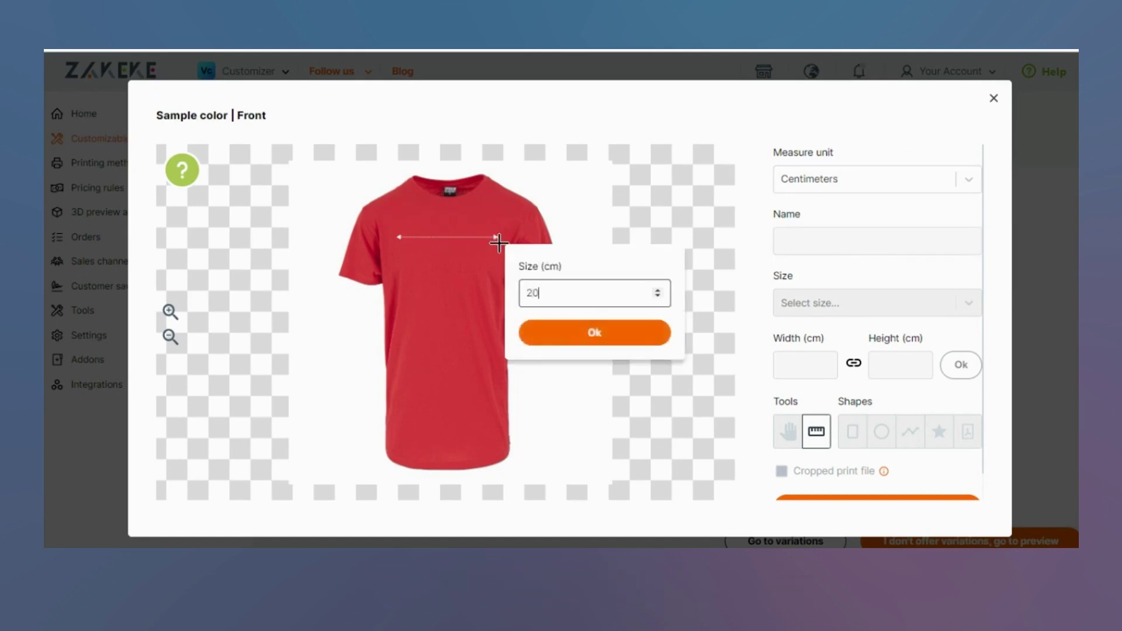
click(557, 339)
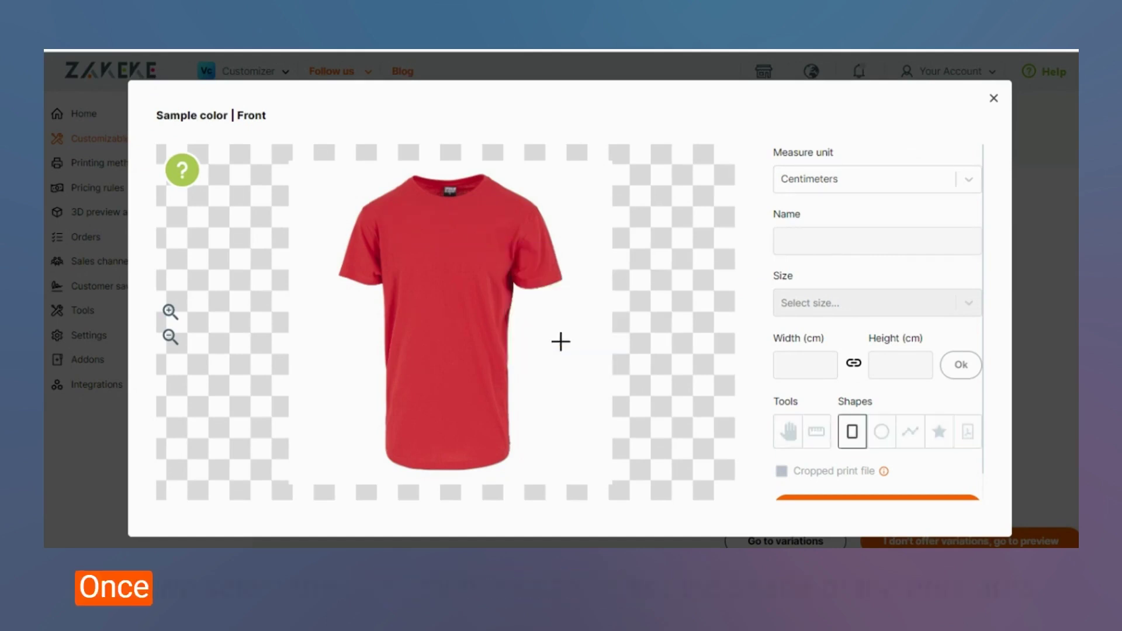
drag(396, 240, 497, 397)
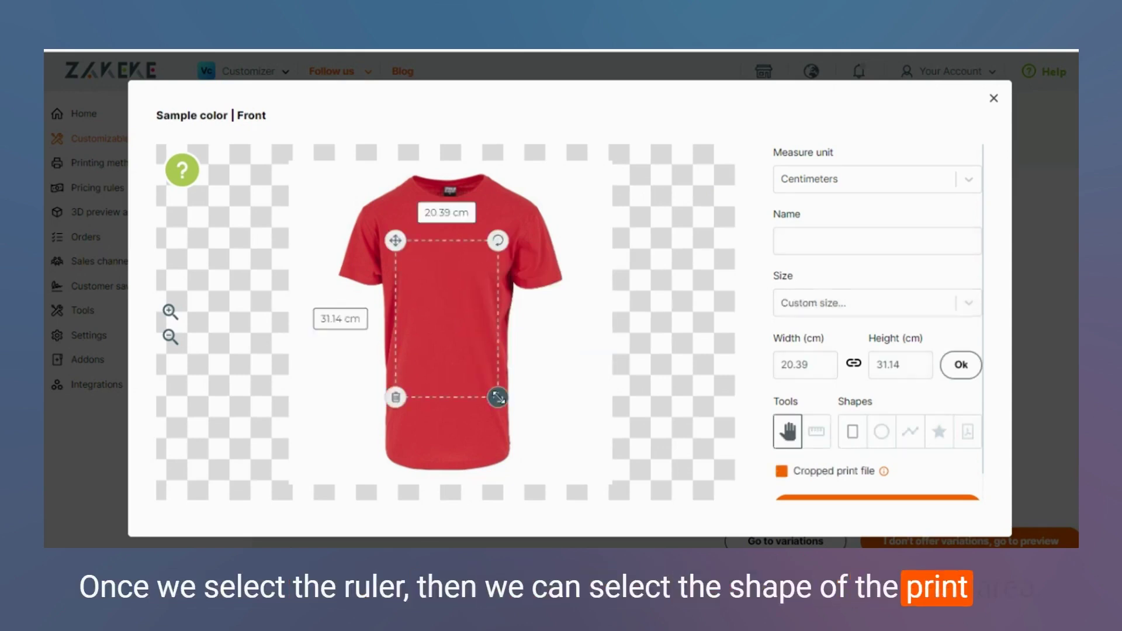
click(882, 431)
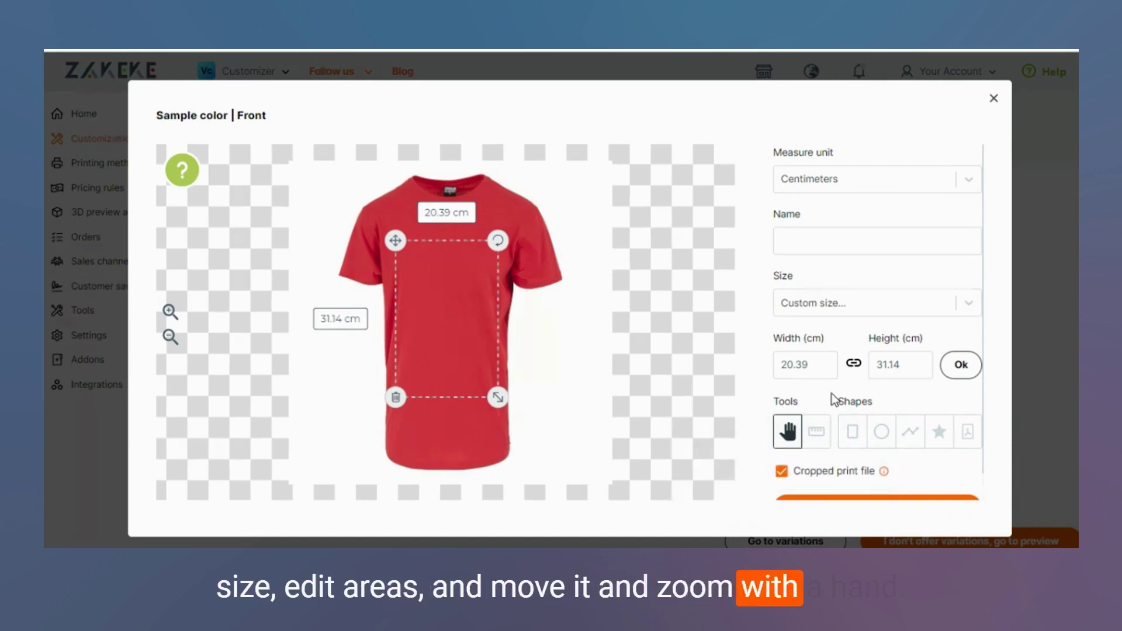
- Review the print area's width, height and preset size list
click(816, 364)
click(900, 363)
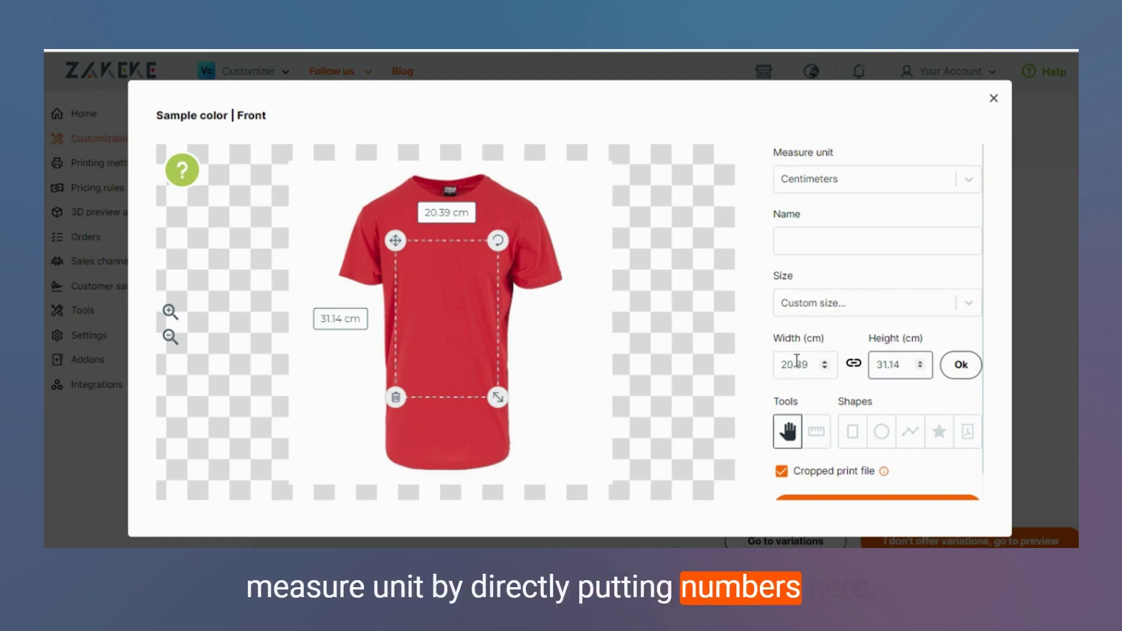
click(872, 305)
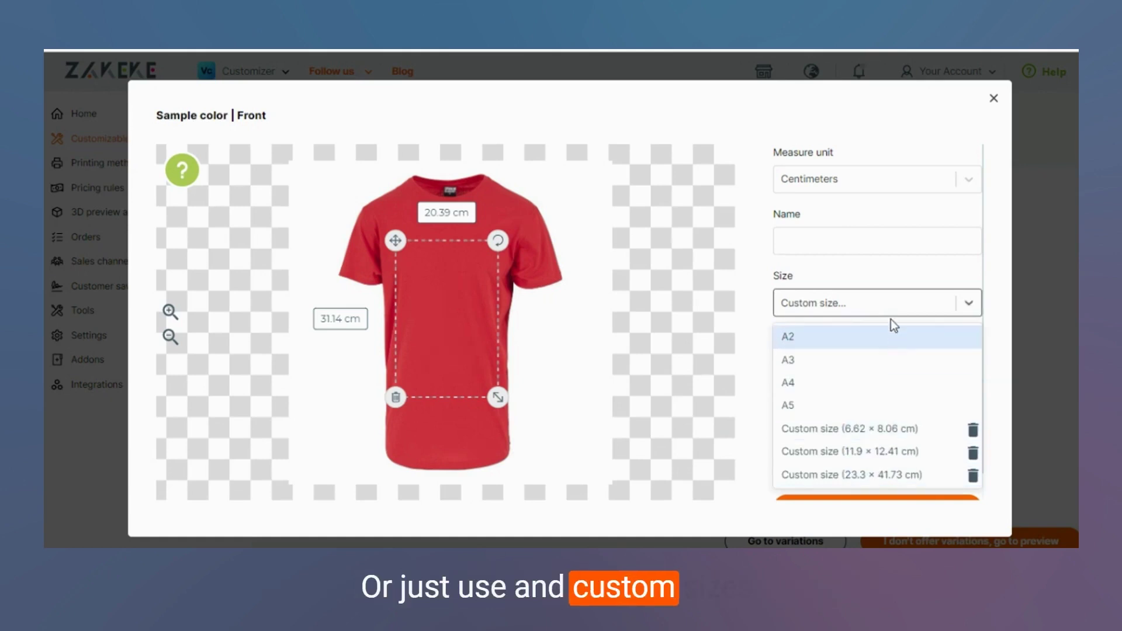
- Name the print area 'Test Area' and save it
click(877, 229)
text(Tes)
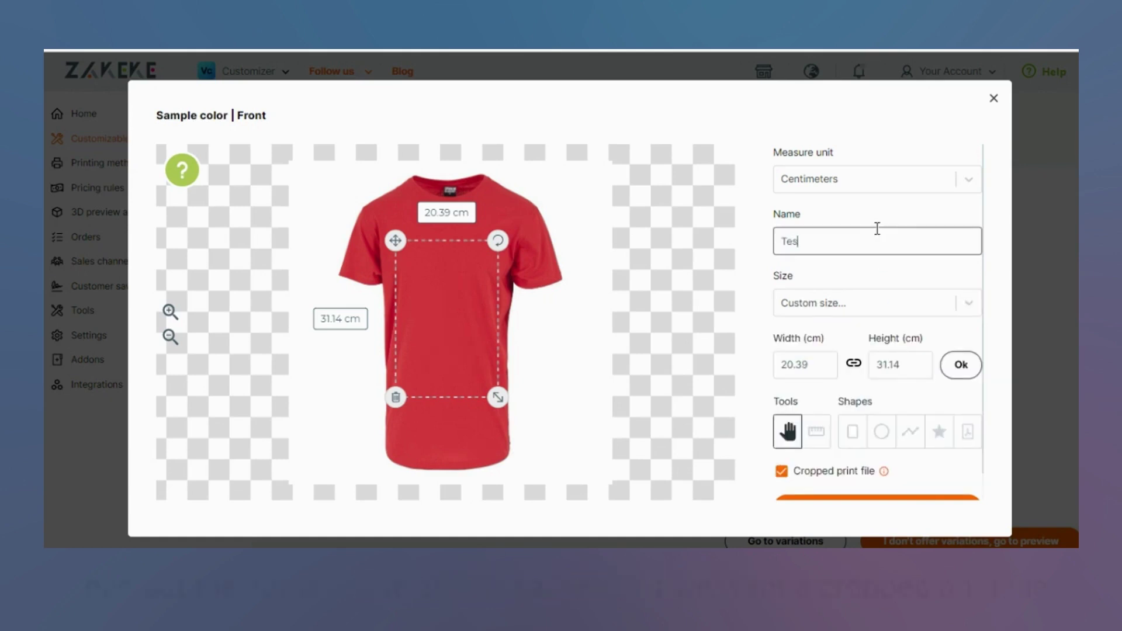
text(t Area)
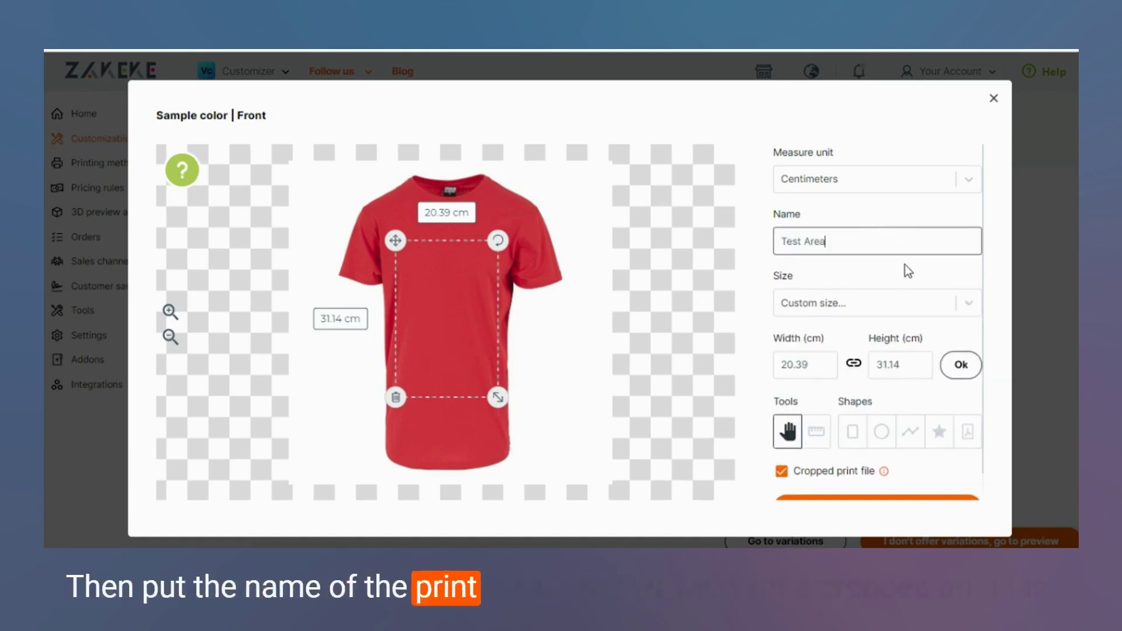
scroll(904, 265, down, 1)
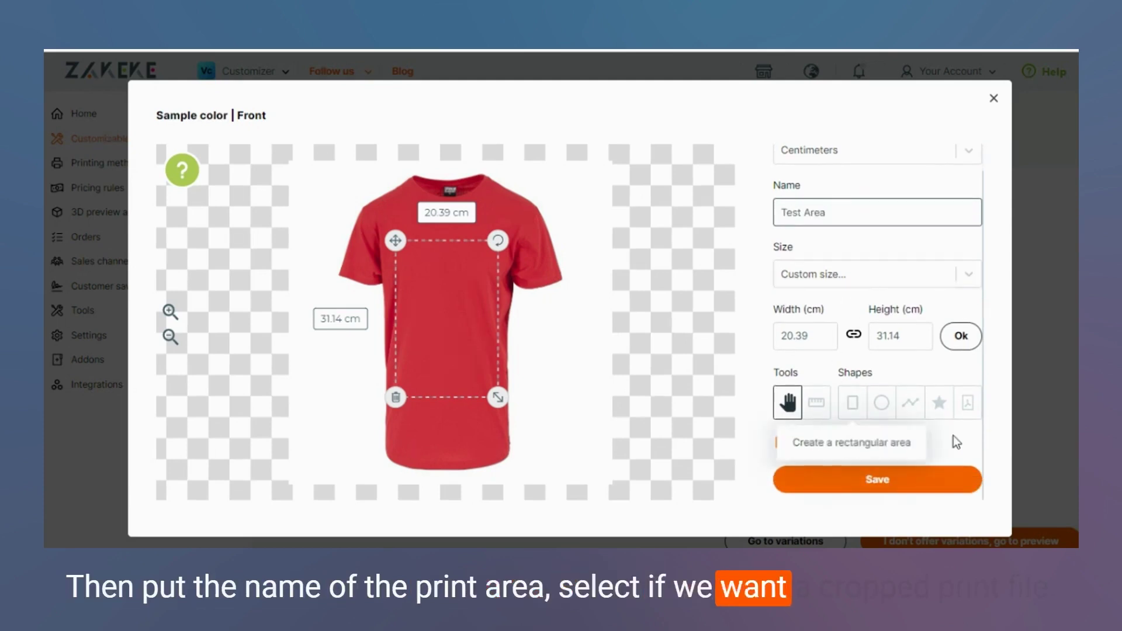
mouse_move(885, 443)
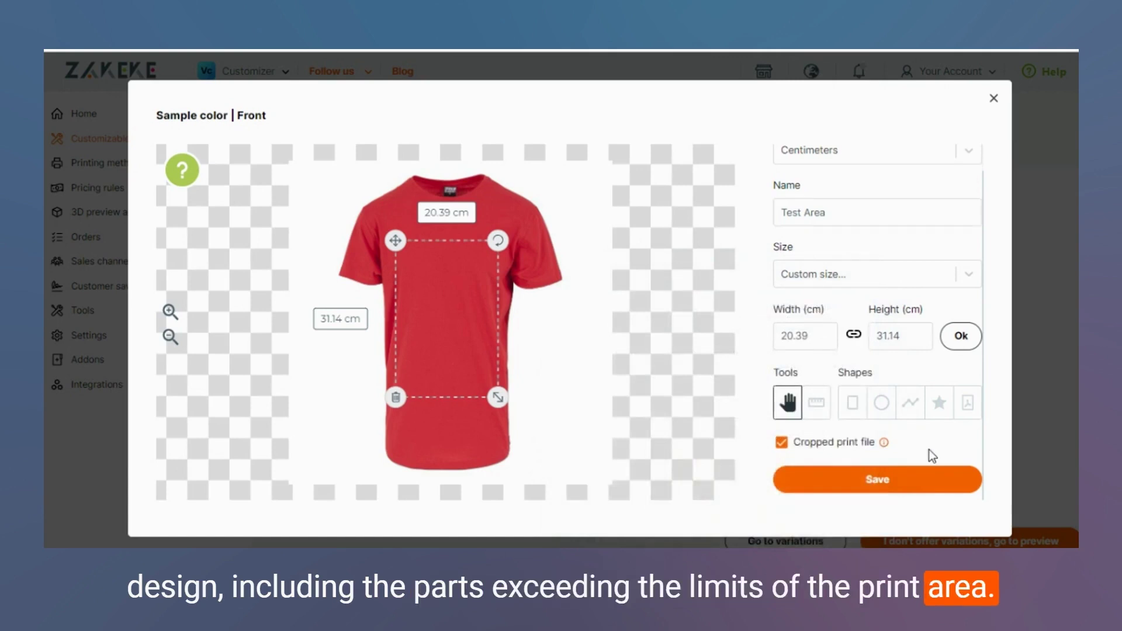
click(929, 484)
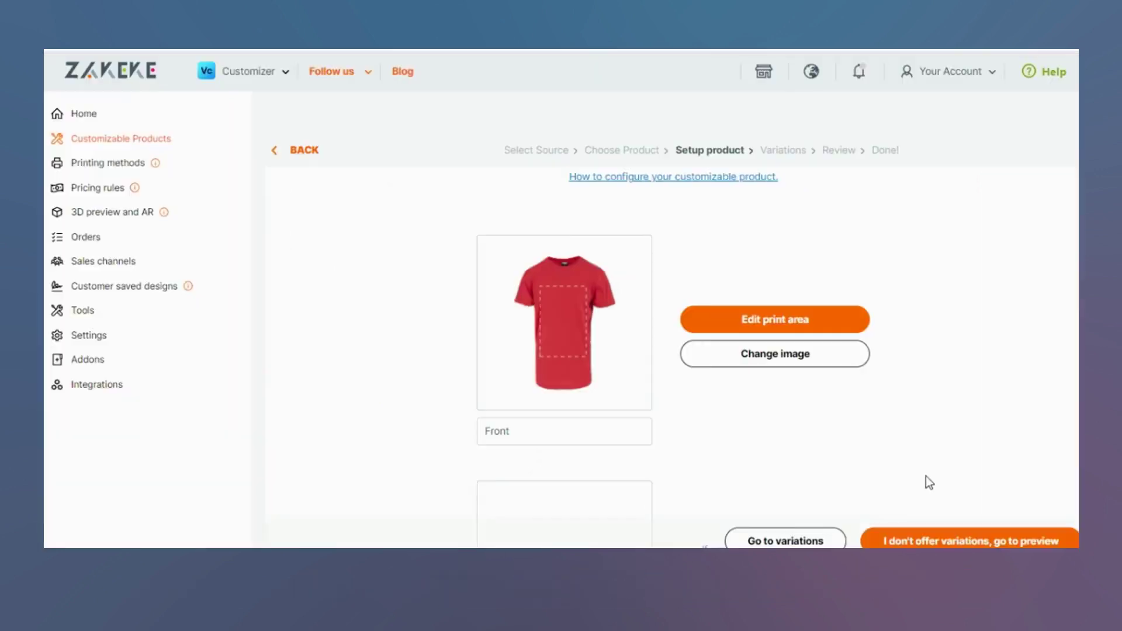
- Skip variations and extra sides, going straight to the Review step for Test Product from Scratch
scroll(757, 369, down, 3)
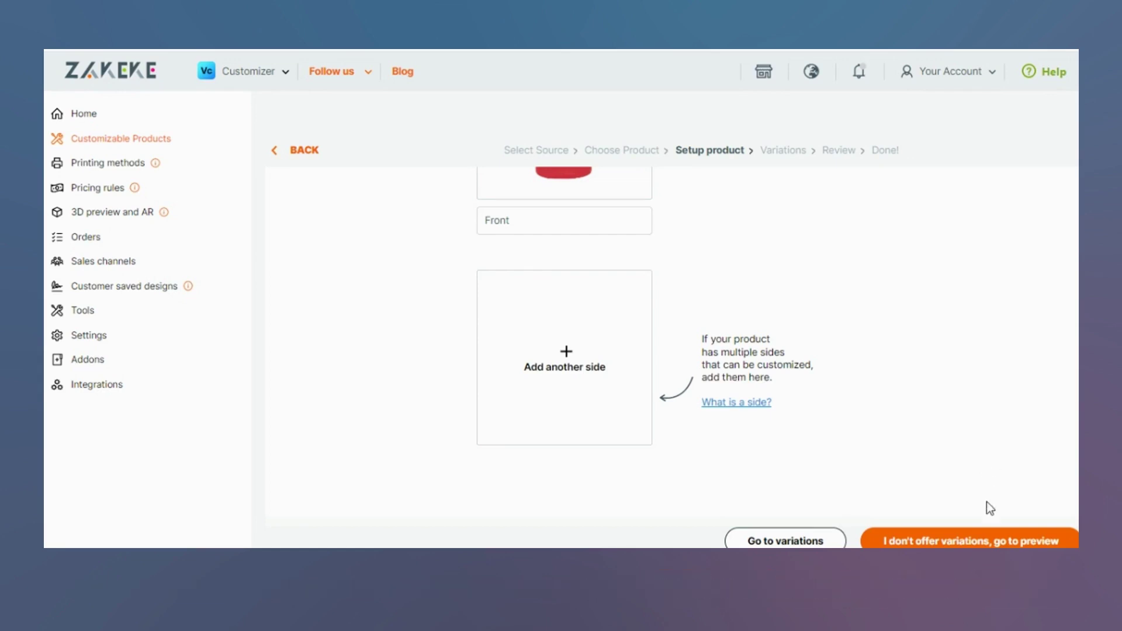
click(987, 542)
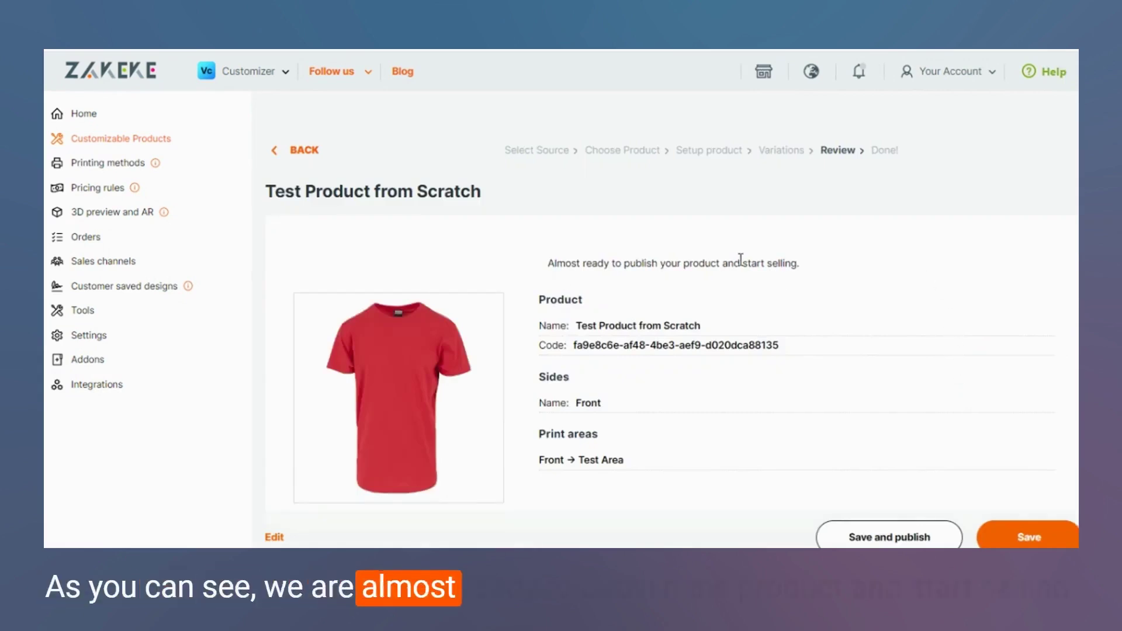
- Save Test Product from Scratch on the Review page without publishing it
scroll(933, 254, down, 1)
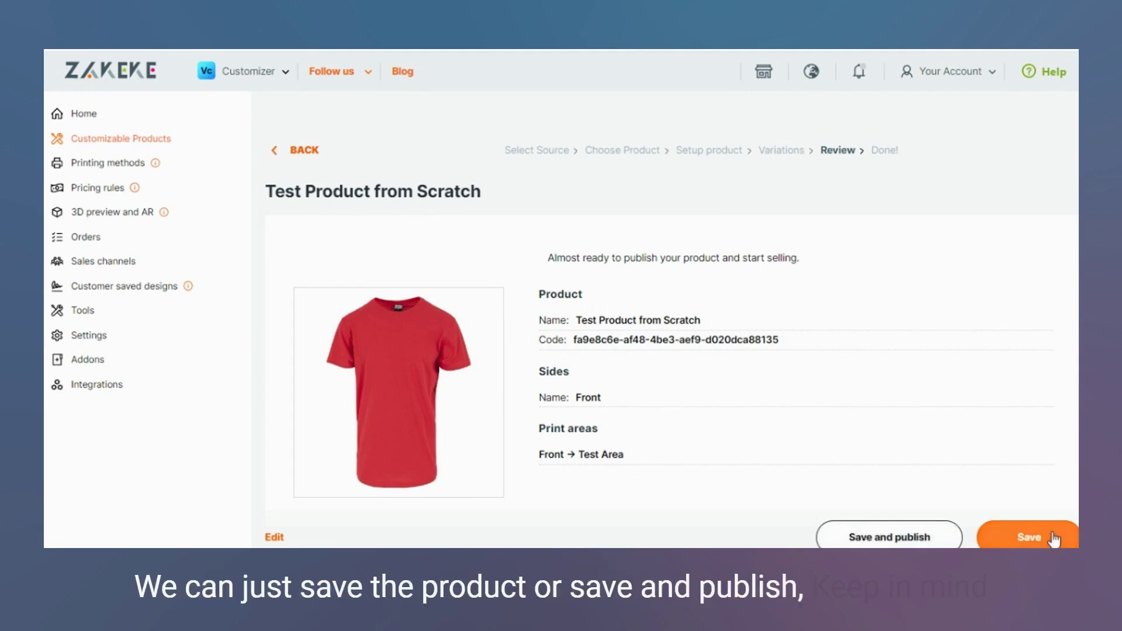
click(1026, 537)
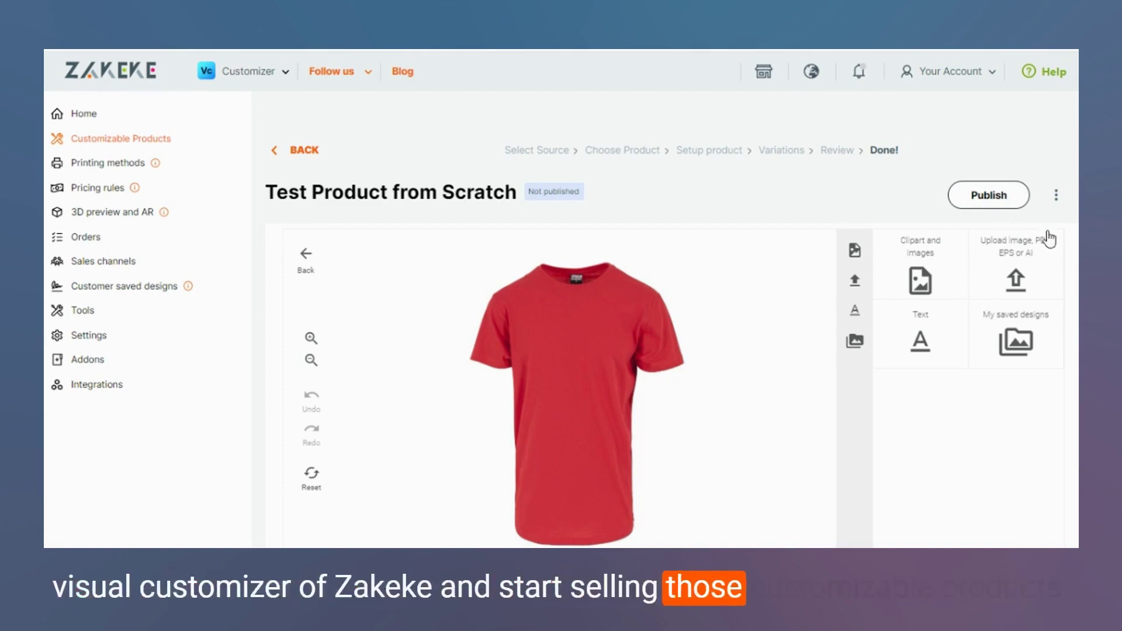
- Open the Text tool panel in the red T-shirt's customizer preview
click(913, 321)
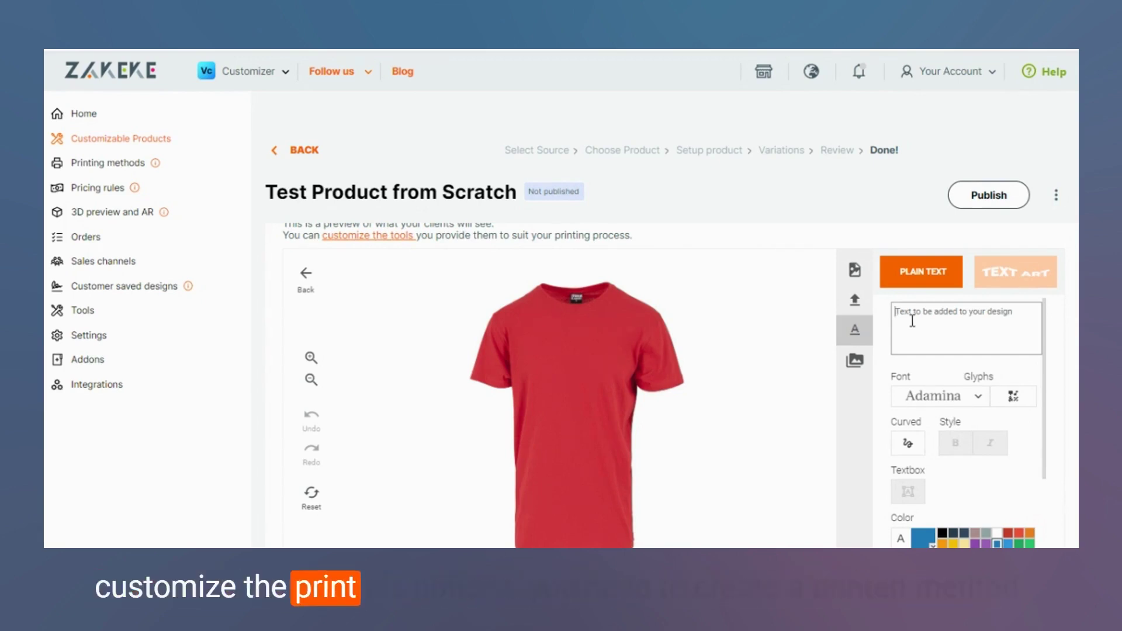
scroll(847, 315, up, 3)
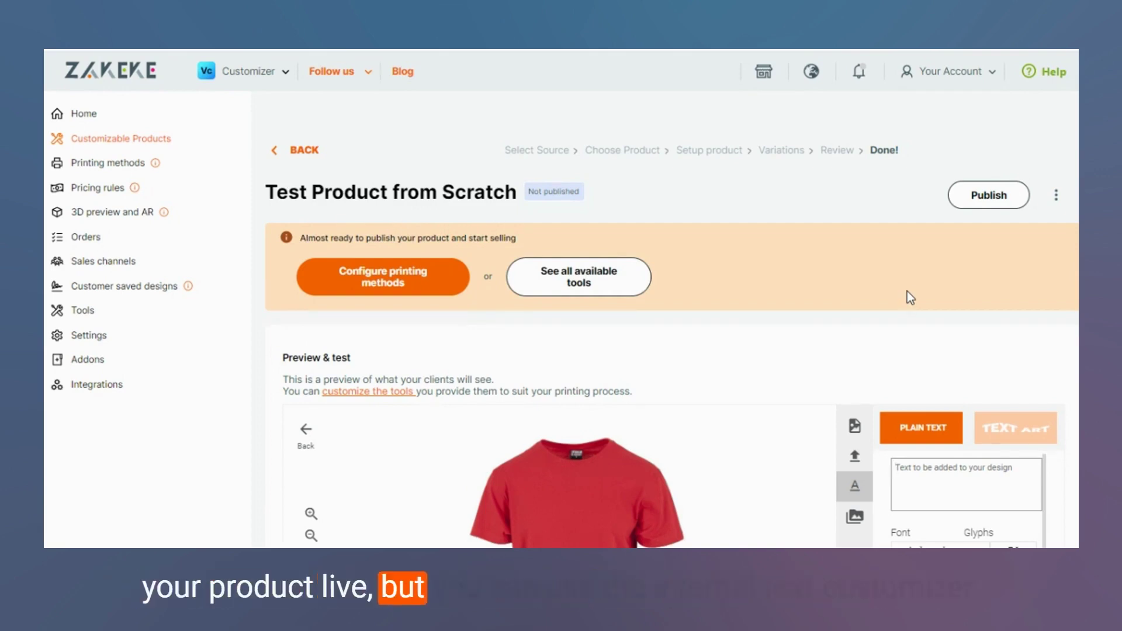
scroll(911, 297, down, 5)
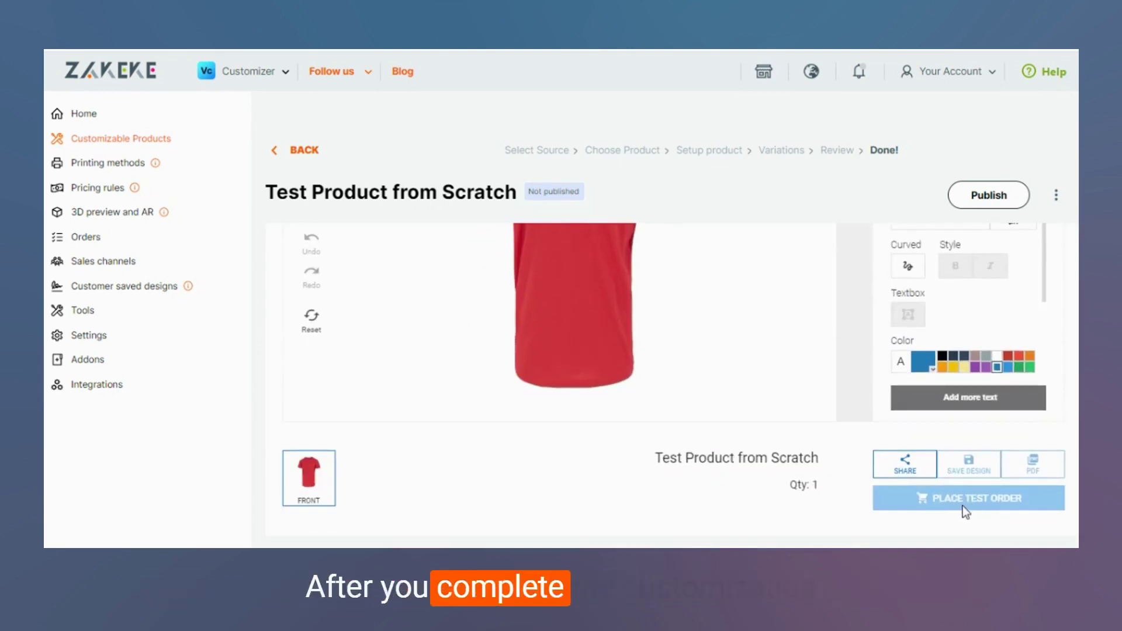
scroll(976, 330, up, 2)
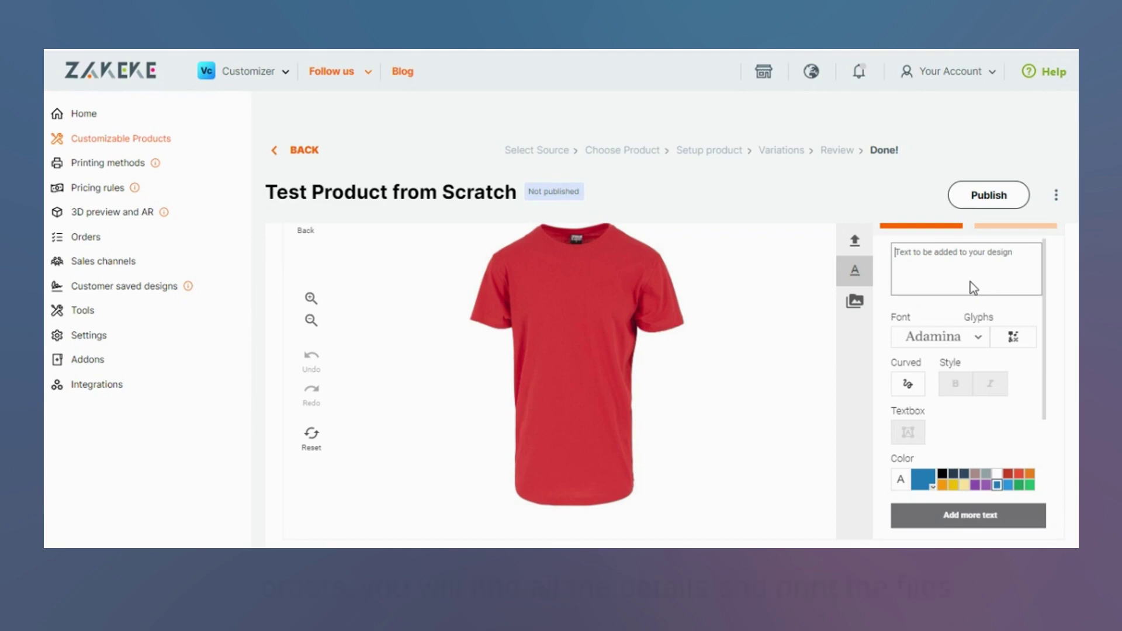
scroll(971, 288, down, 1)
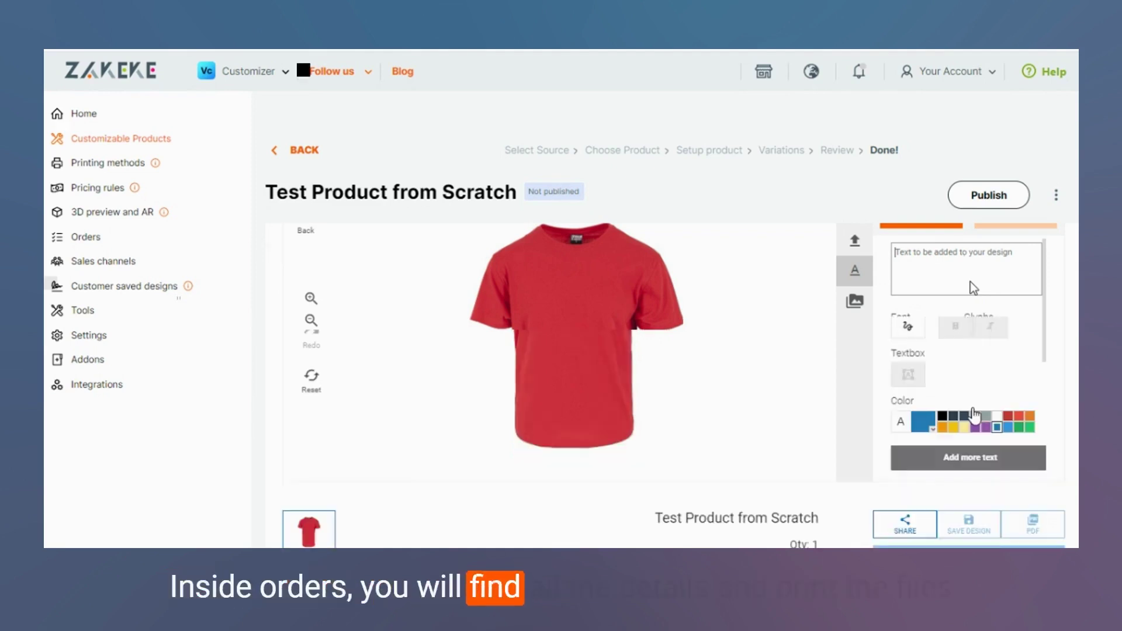